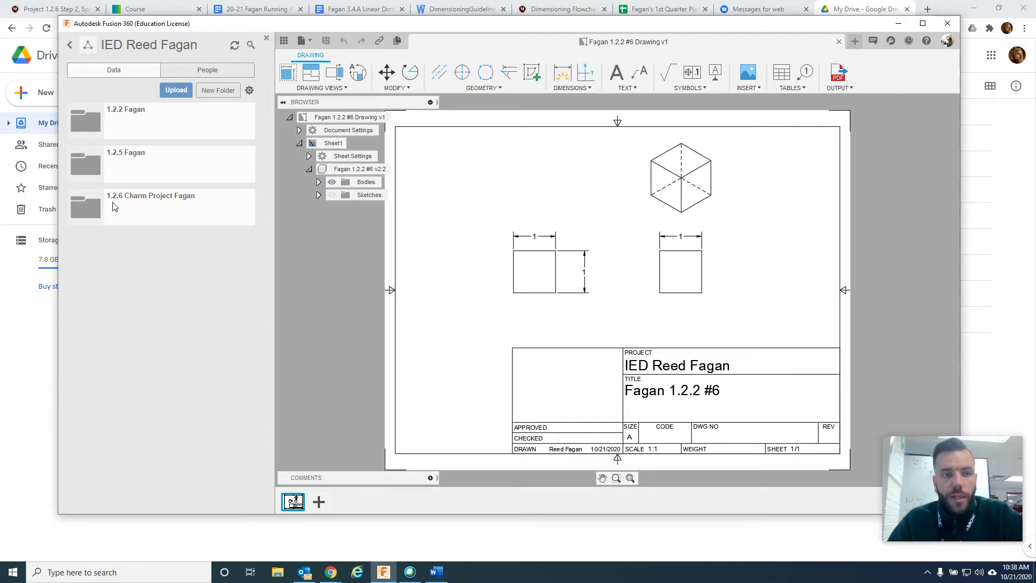
- Create a new design in the 1.2.6 charm project and start a sketch on the front plane
{"action": "left_click", "coordinate": [169, 213]}
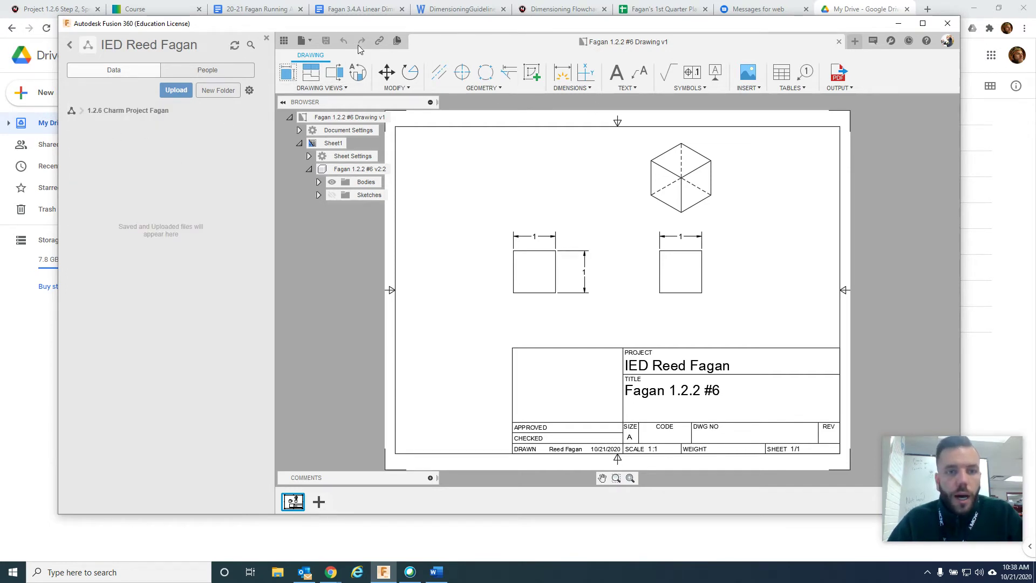
{"action": "left_click", "coordinate": [855, 41]}
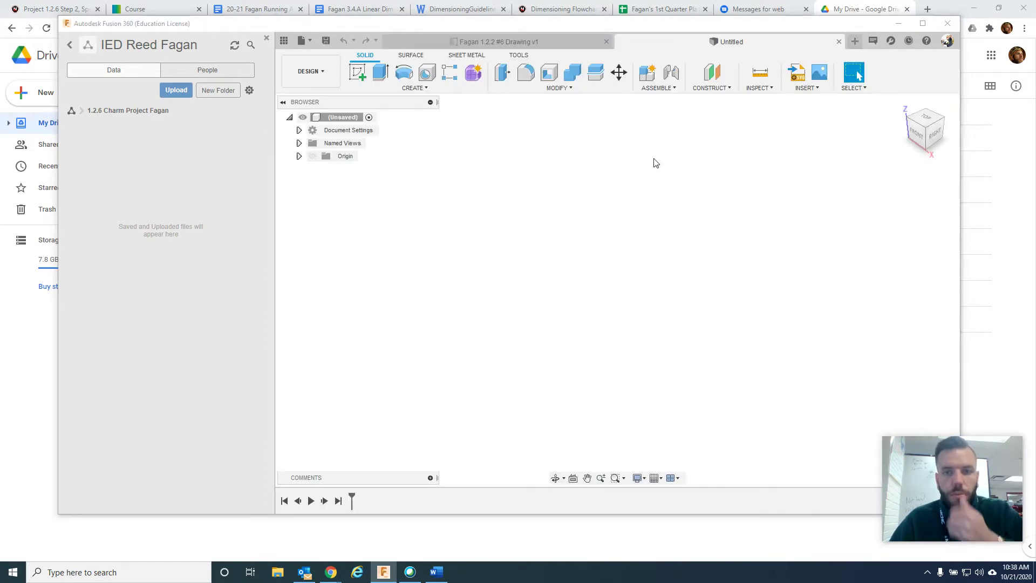
{"action": "left_click", "coordinate": [358, 73]}
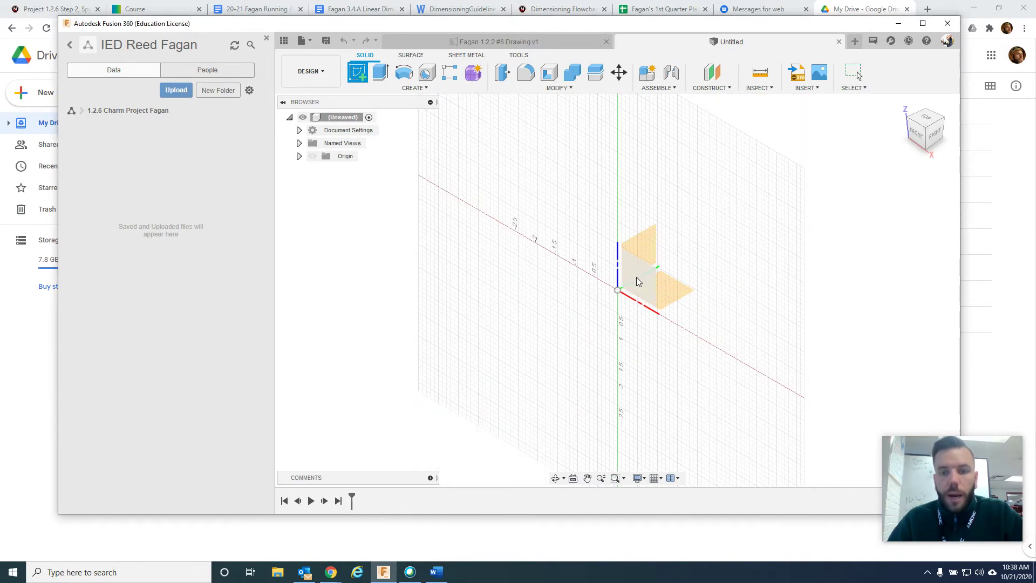
{"action": "left_click", "coordinate": [645, 280]}
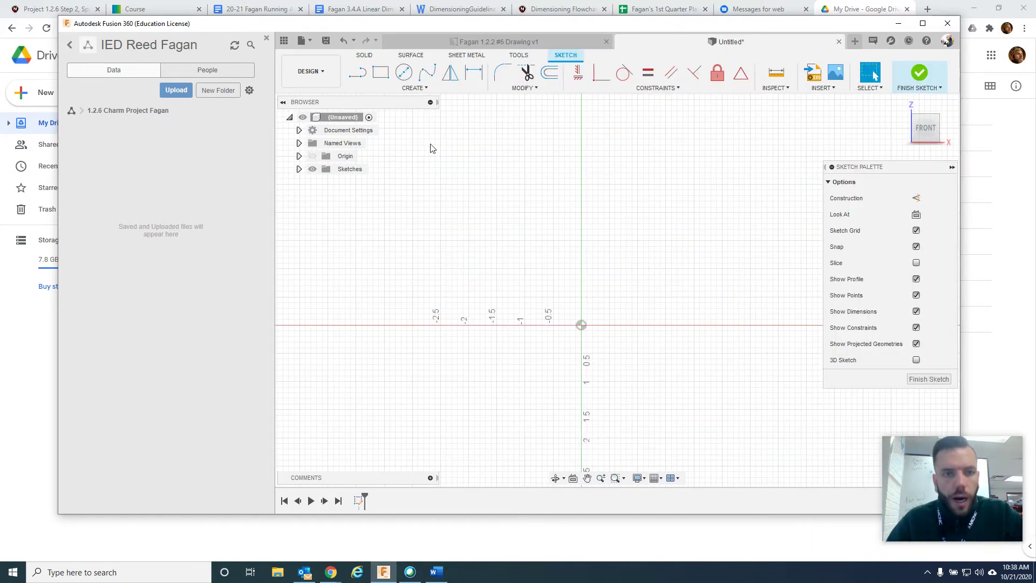
- Draw a 1.8 in diameter circle centred at the origin and finish the sketch
{"action": "left_click", "coordinate": [406, 76]}
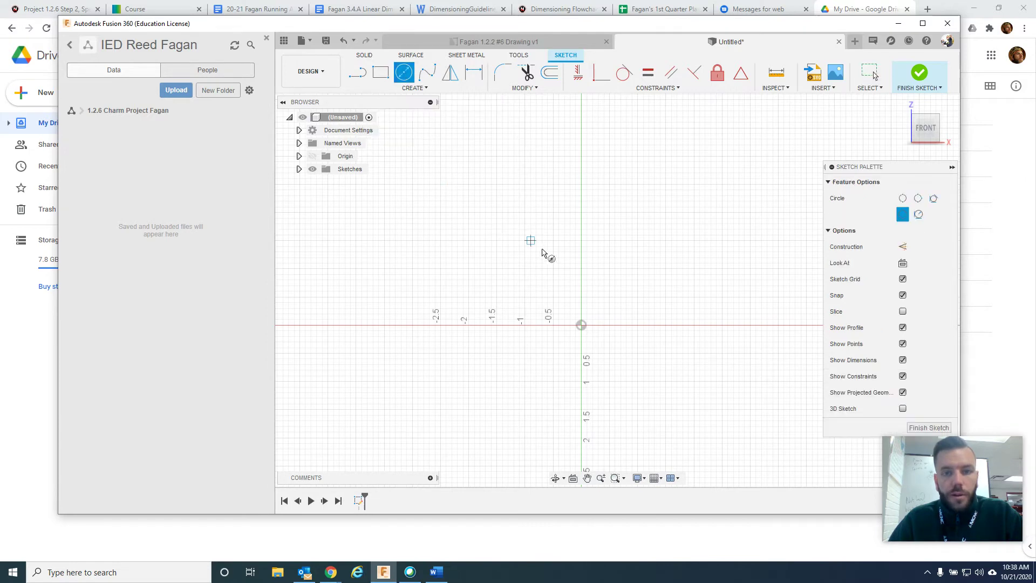
{"action": "left_click", "coordinate": [581, 326]}
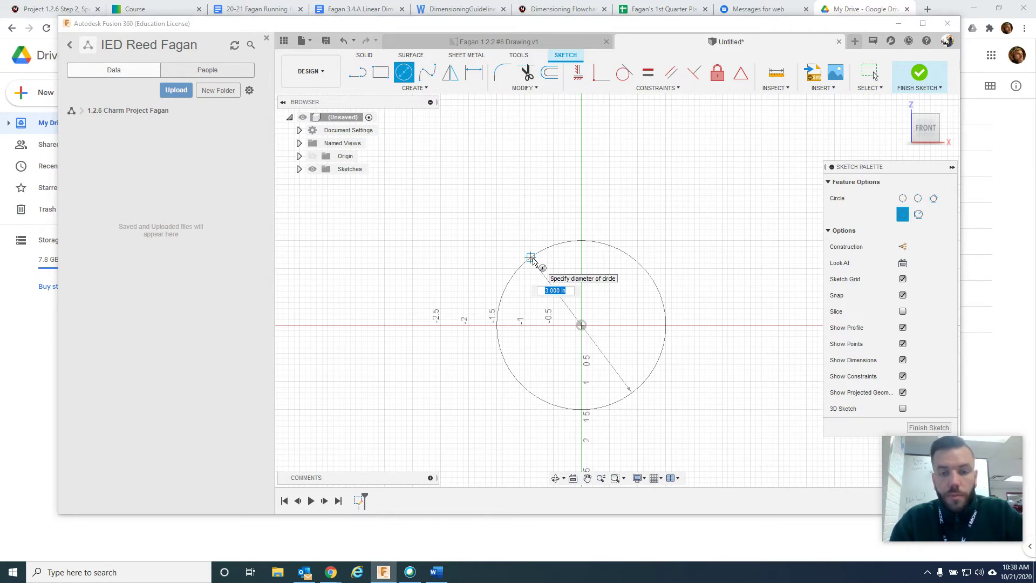
{"action": "type", "text": "1.8"}
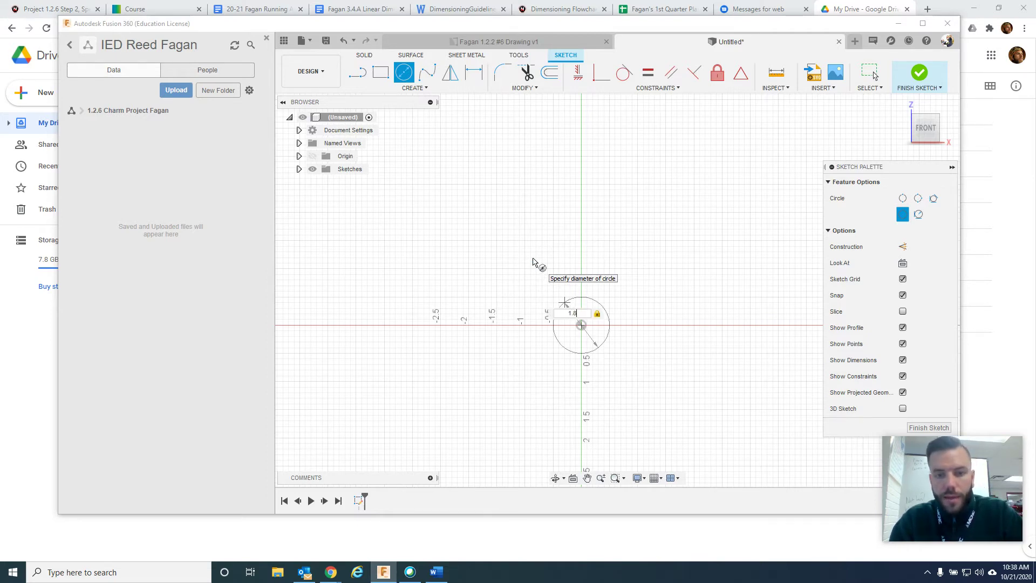
{"action": "key", "text": "Return"}
{"action": "key", "text": "Escape"}
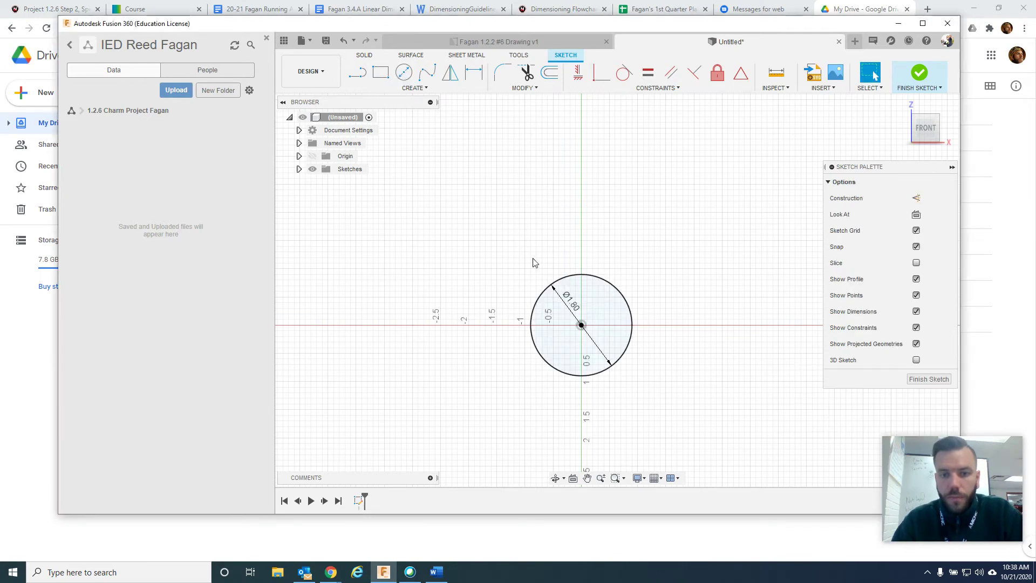
{"action": "left_click", "coordinate": [920, 75]}
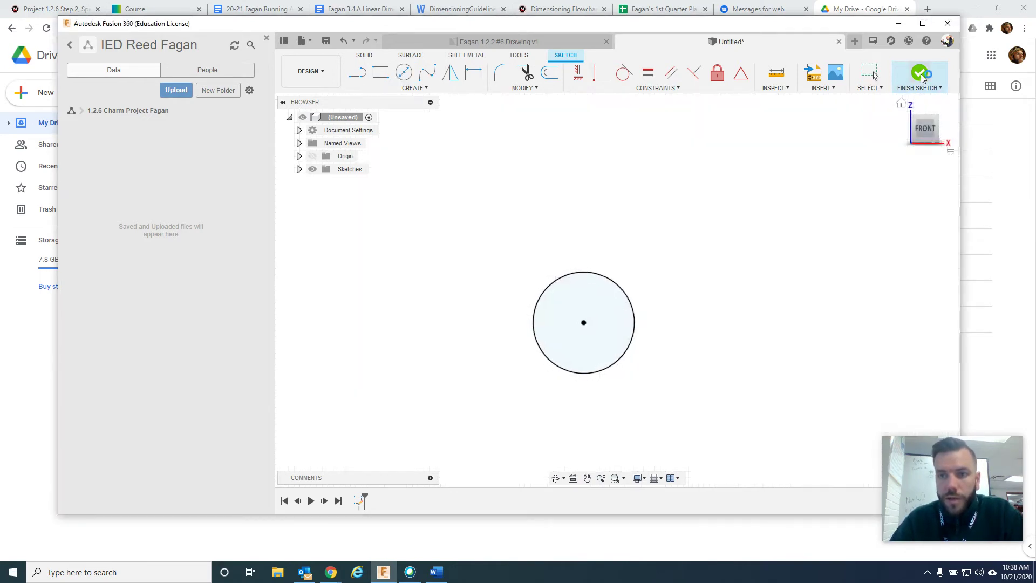
- Extrude the circle profile 0.125 in to form a thin solid disc
{"action": "left_click", "coordinate": [385, 80]}
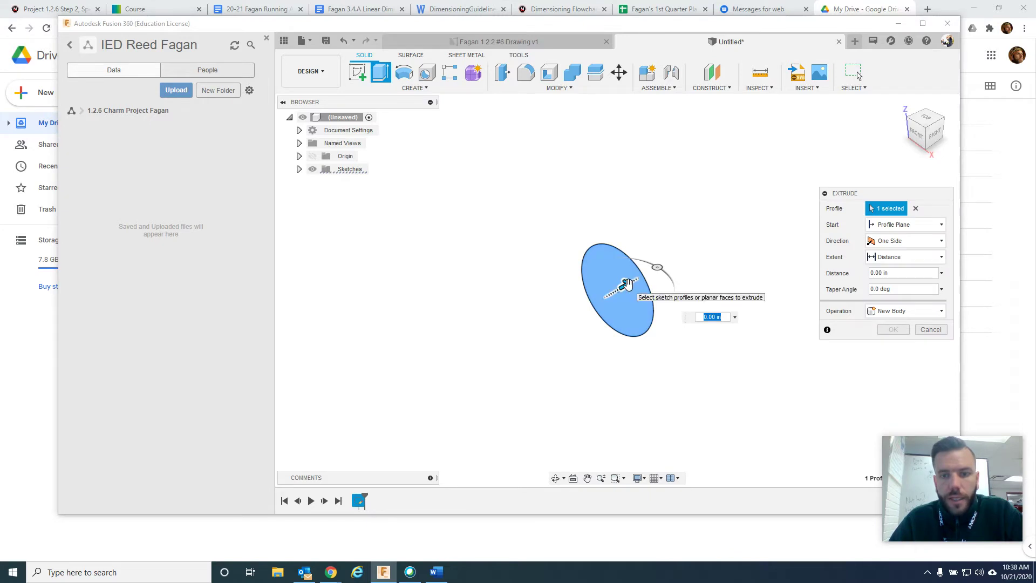
{"action": "left_click_drag", "start_coordinate": [628, 284], "coordinate": [631, 281]}
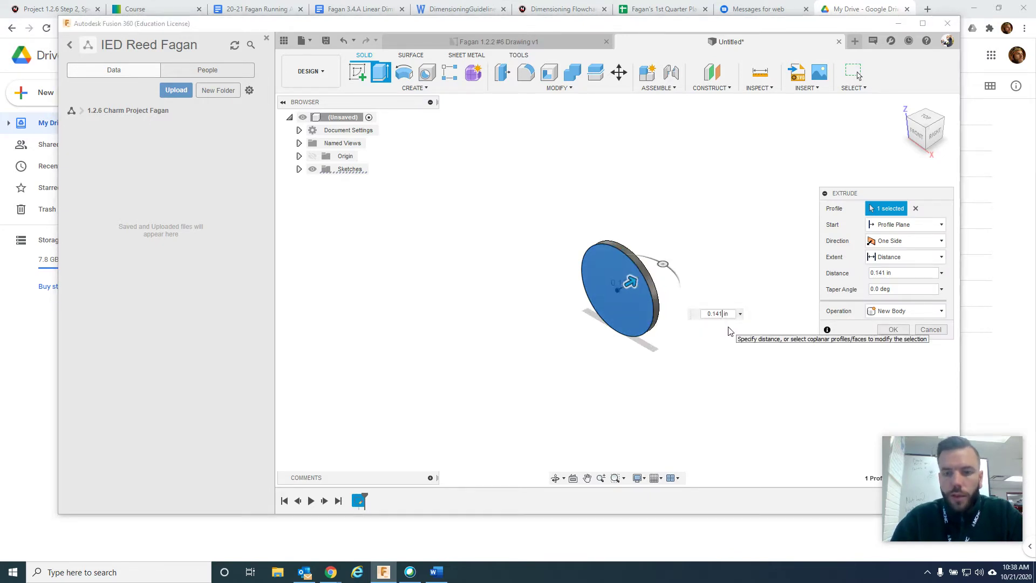
{"action": "type", "text": ".125"}
{"action": "key", "text": "Return"}
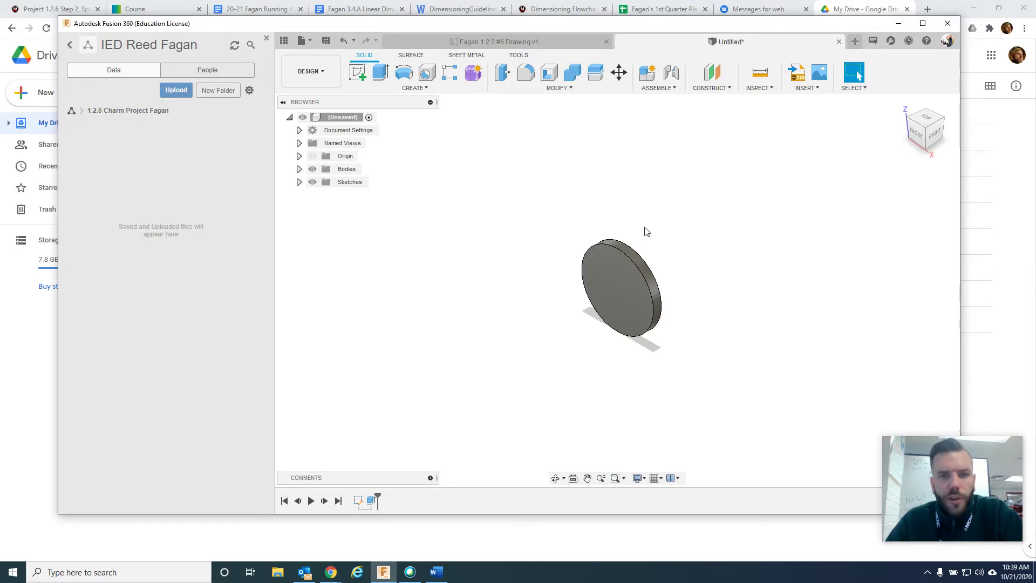
{"action": "left_click", "coordinate": [335, 169]}
{"action": "left_click", "coordinate": [299, 169]}
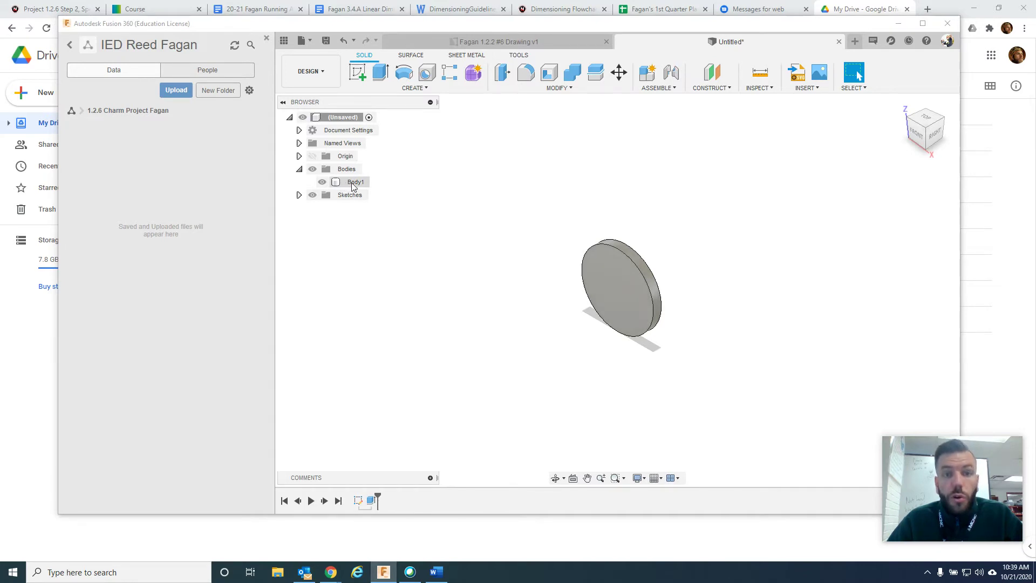
{"action": "right_click", "coordinate": [353, 183]}
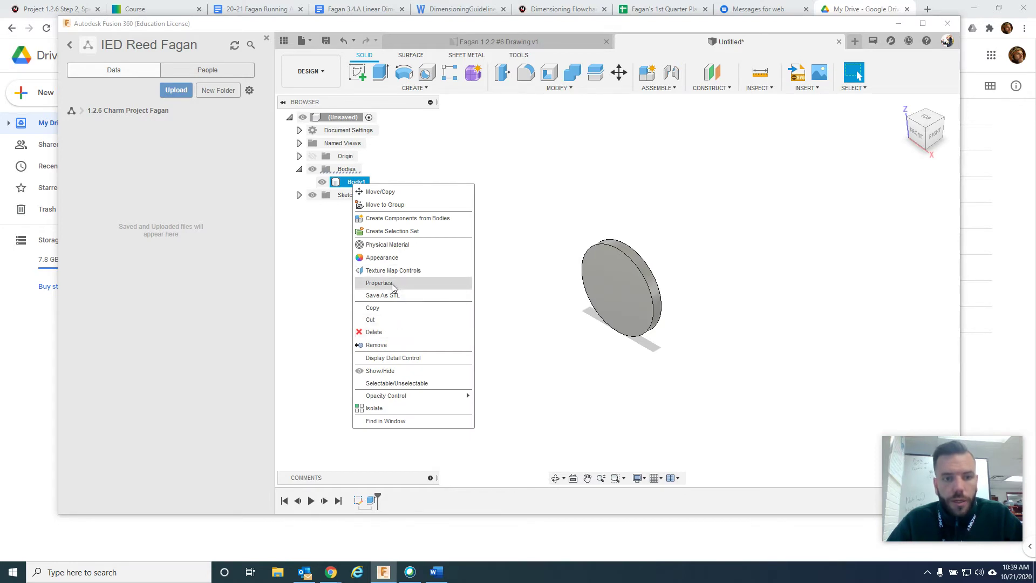
{"action": "left_click", "coordinate": [379, 283]}
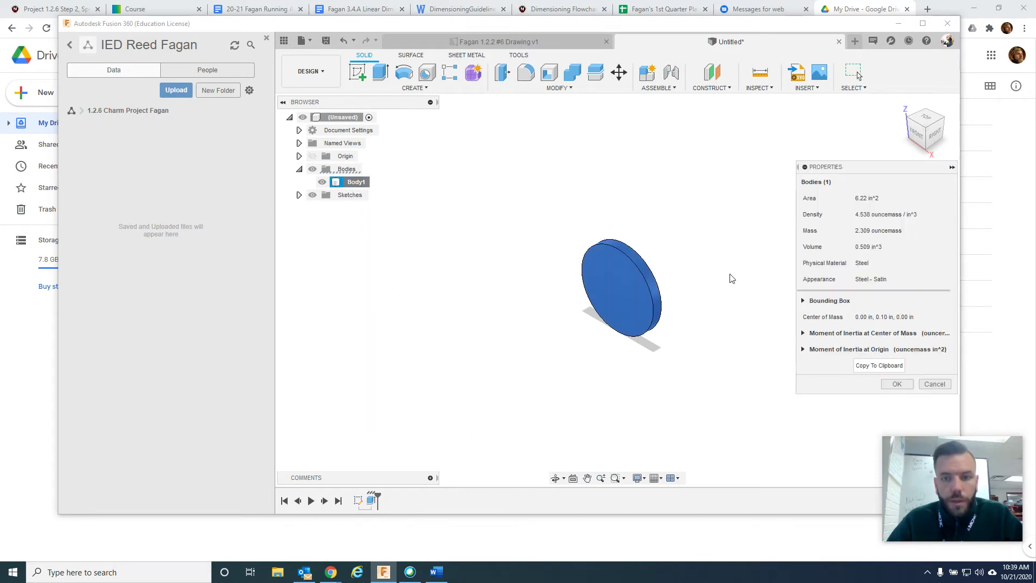
{"action": "left_click", "coordinate": [897, 385]}
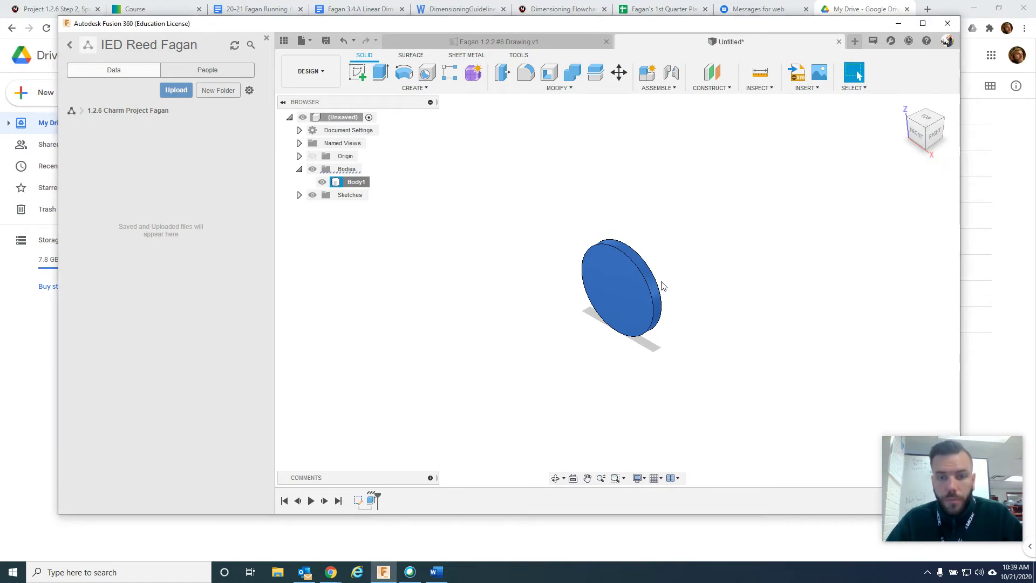
{"action": "left_click", "coordinate": [709, 267]}
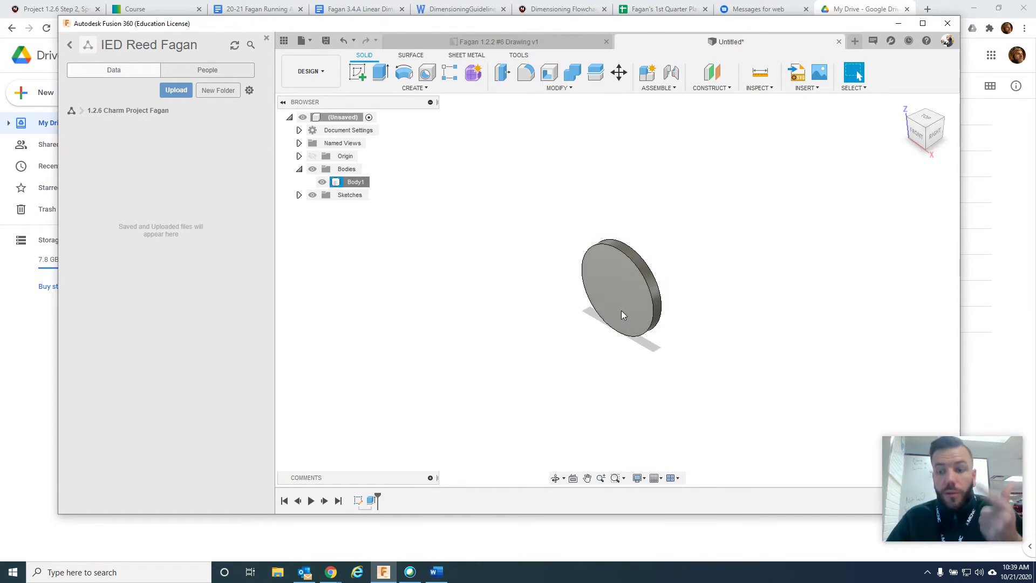
{"action": "right_click", "coordinate": [360, 186]}
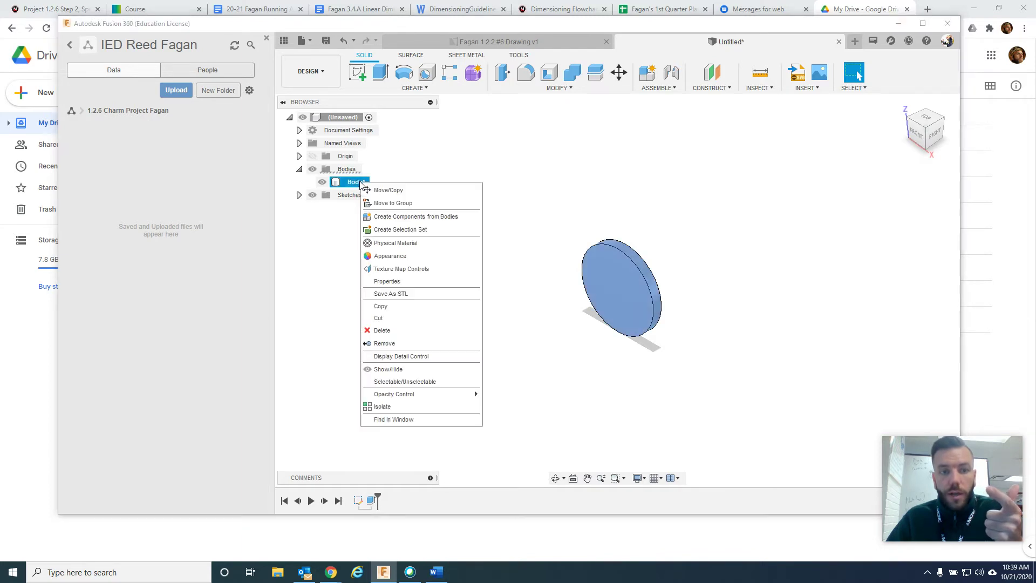
{"action": "left_click", "coordinate": [387, 282]}
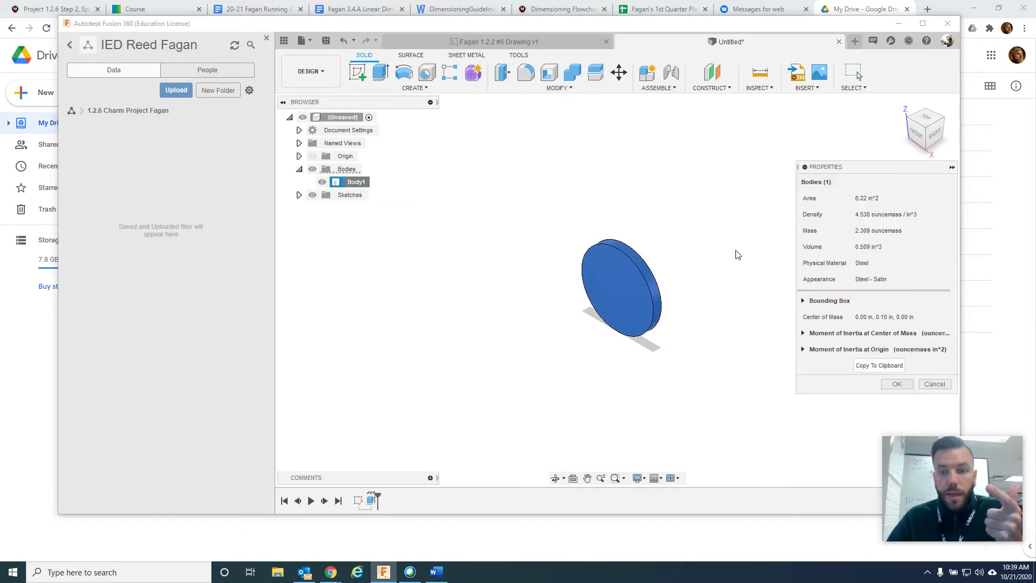
{"action": "left_click", "coordinate": [932, 383]}
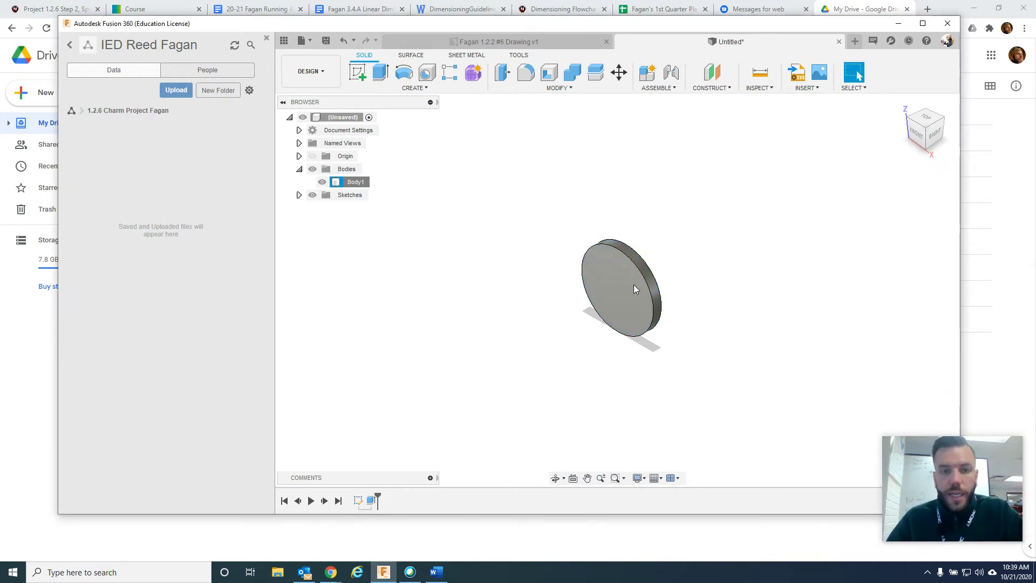
- Start a sketch on the disc face and place the text 'TAKE IED!' on it
{"action": "right_click", "coordinate": [604, 277]}
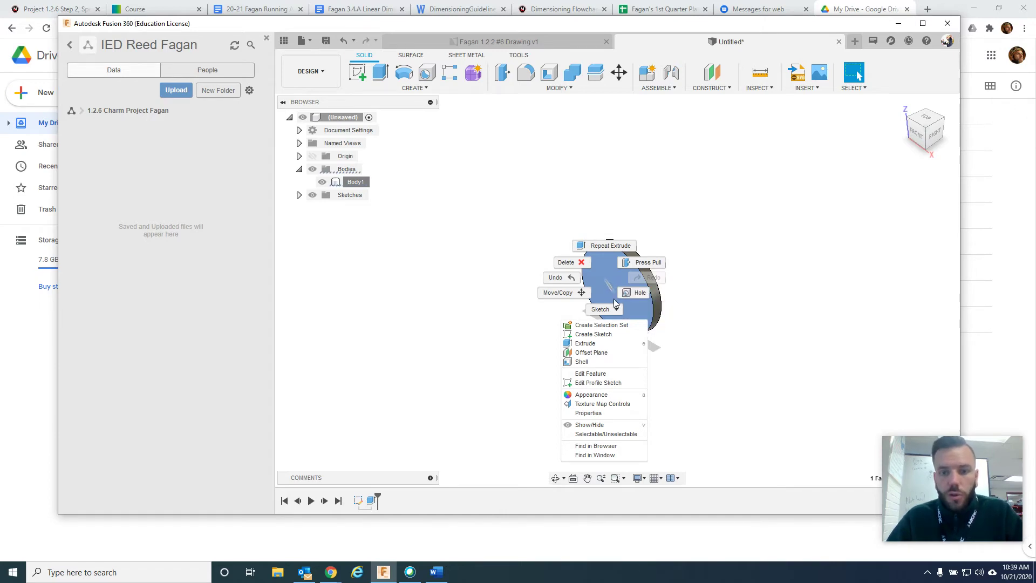
{"action": "left_click", "coordinate": [605, 335]}
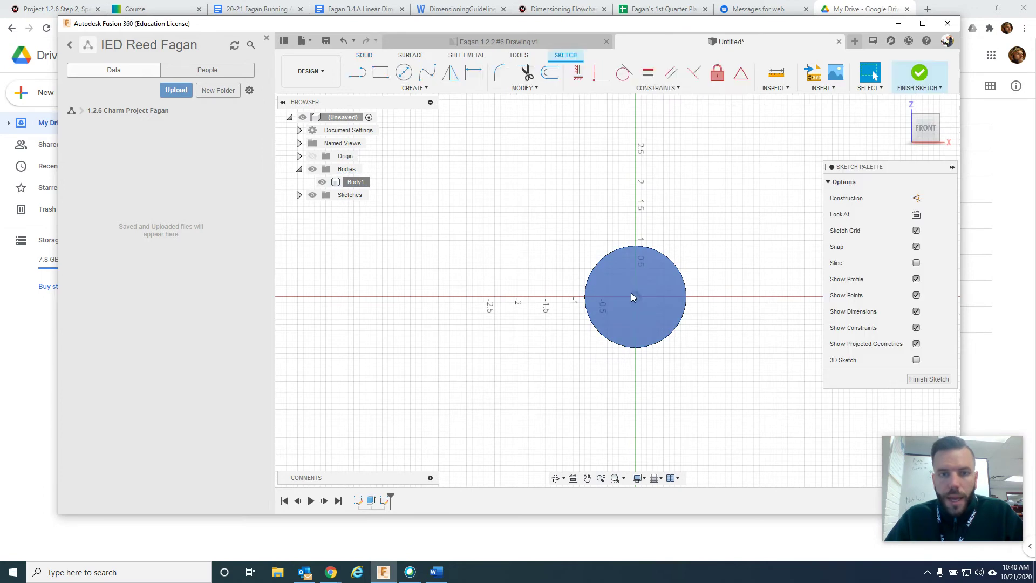
{"action": "left_click", "coordinate": [425, 89]}
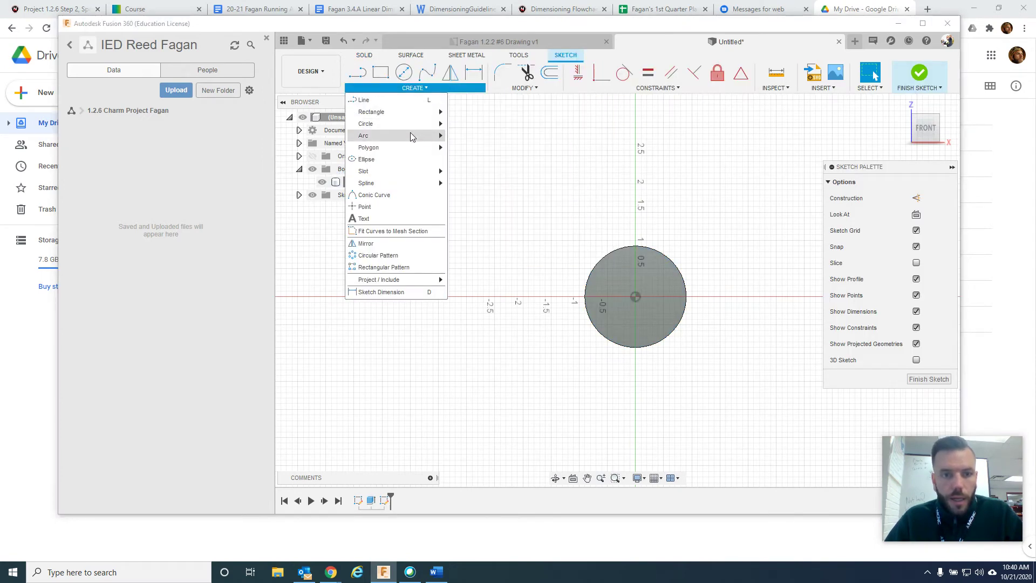
{"action": "left_click", "coordinate": [377, 219]}
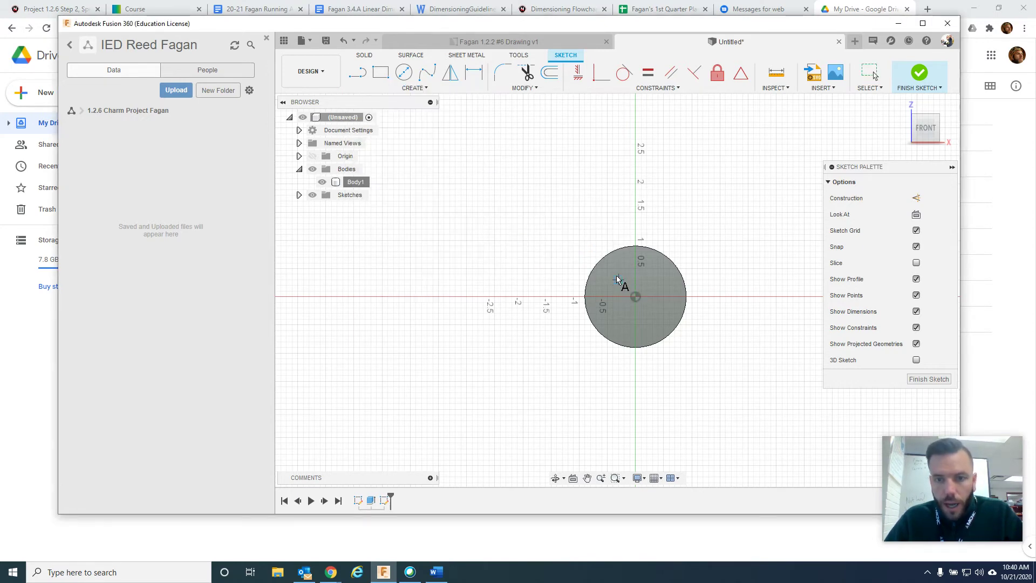
{"action": "left_click", "coordinate": [607, 274]}
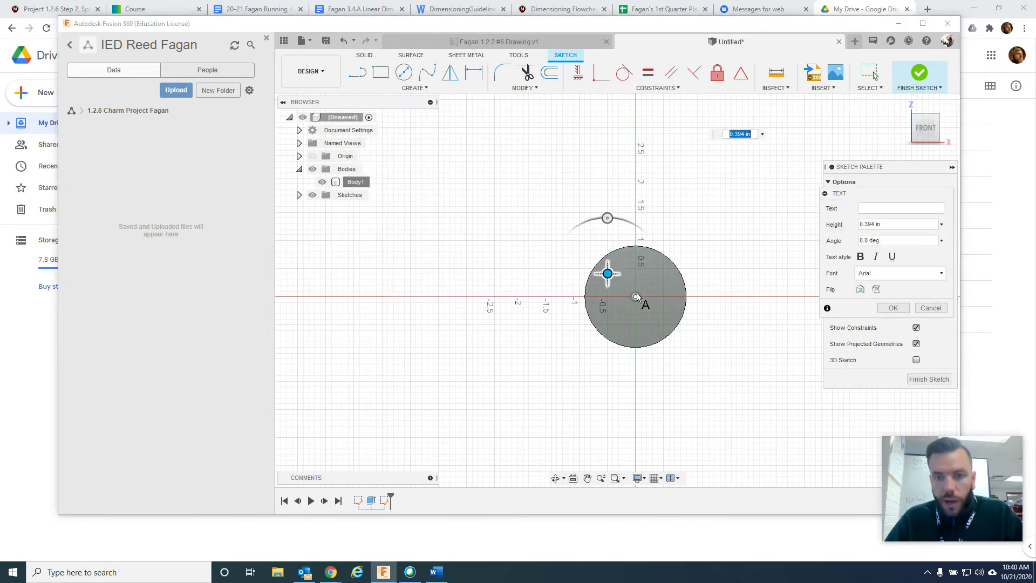
{"action": "left_click", "coordinate": [873, 208]}
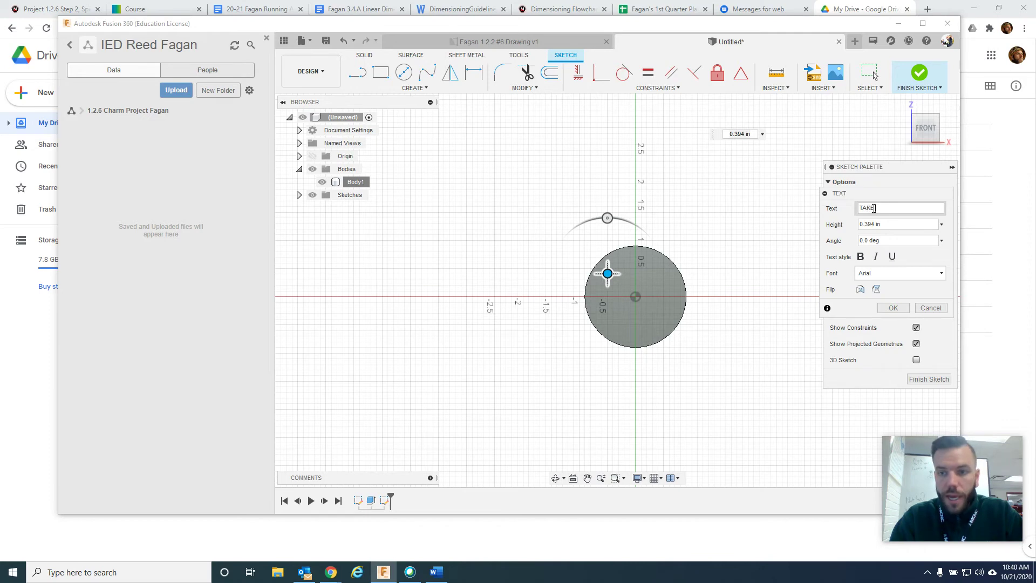
{"action": "type", "text": "TAKE IED!"}
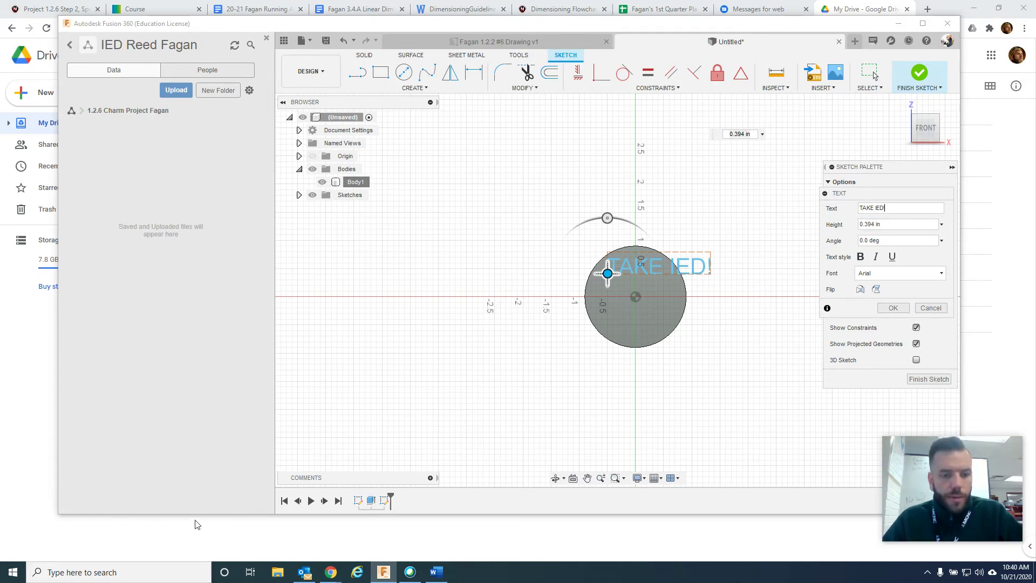
{"action": "key", "text": "alt+Tab"}
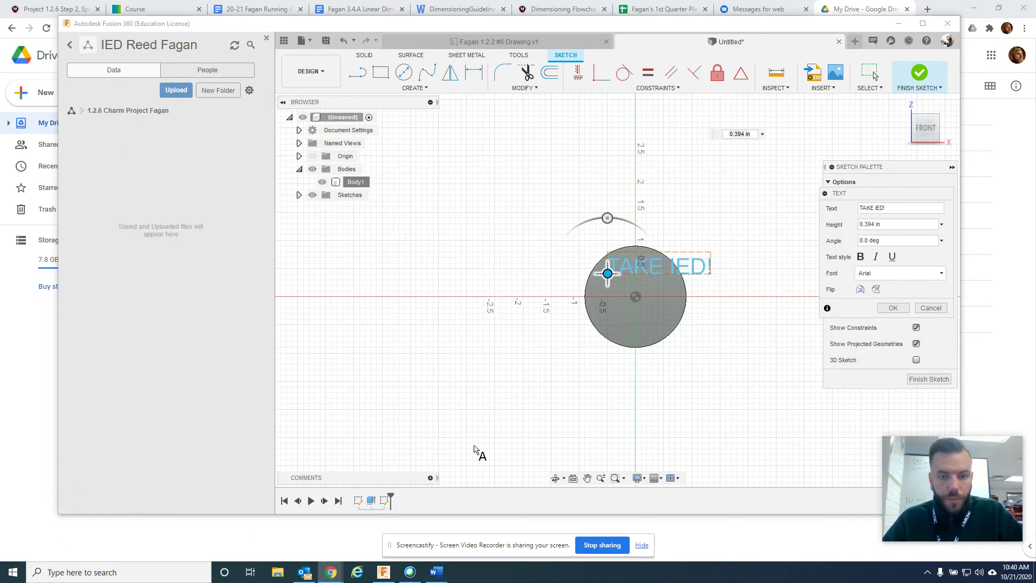
{"action": "key", "text": "alt+Tab"}
{"action": "key", "text": "alt+Tab"}
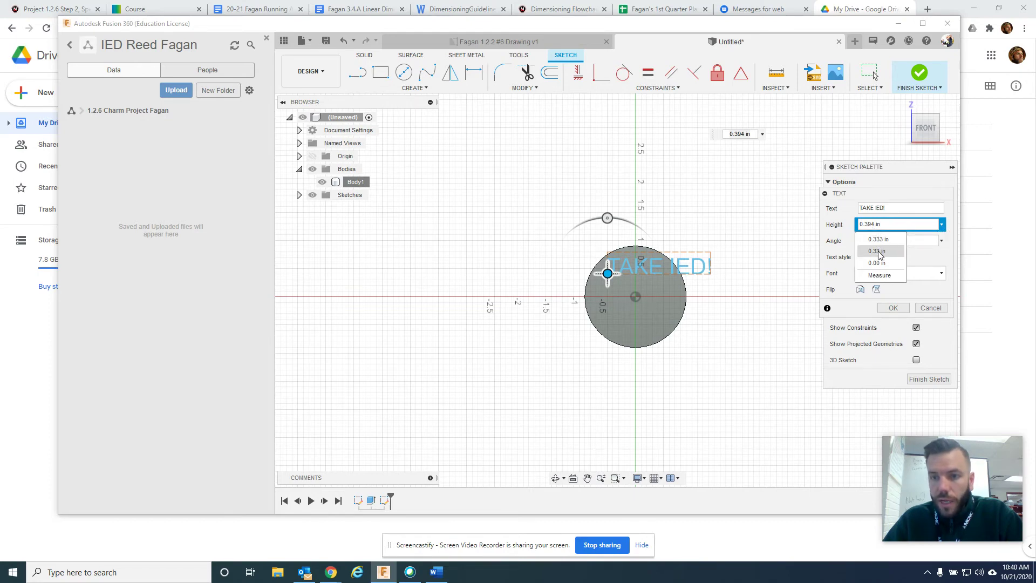
- Make the text bold, 0.30 in high, and centre it across the disc
{"action": "left_click", "coordinate": [879, 252]}
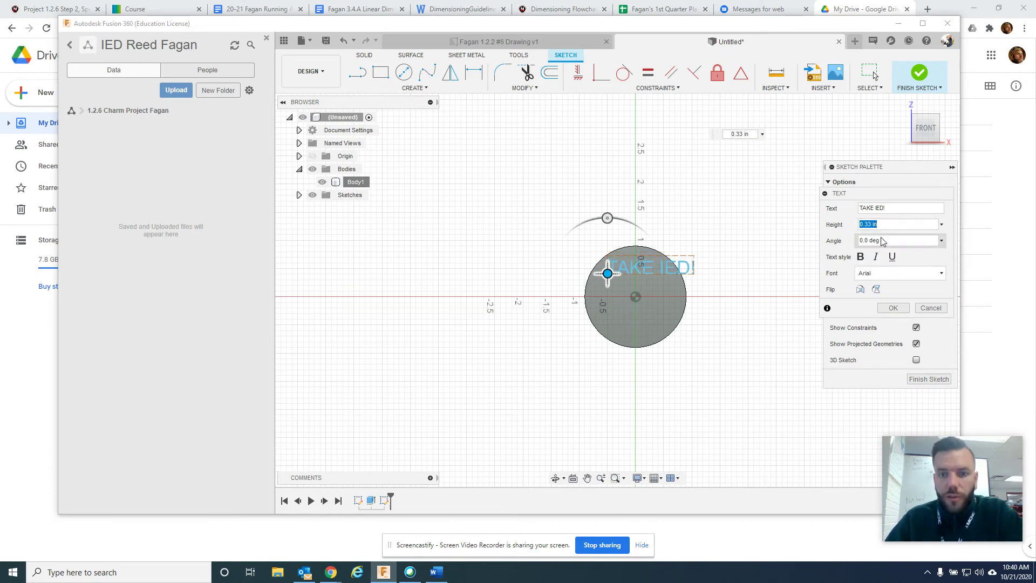
{"action": "left_click", "coordinate": [860, 257]}
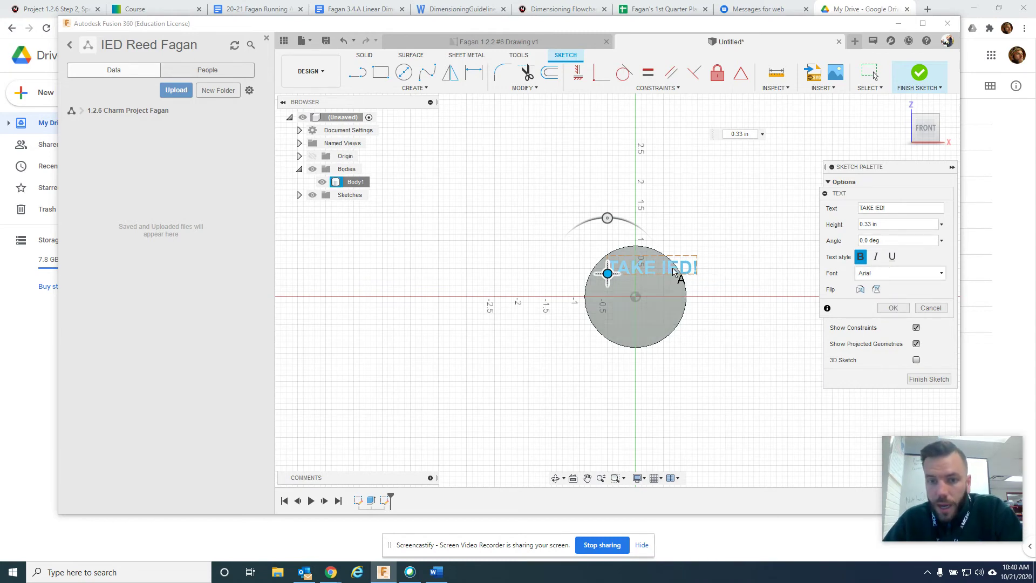
{"action": "left_click_drag", "start_coordinate": [607, 274], "coordinate": [591, 301]}
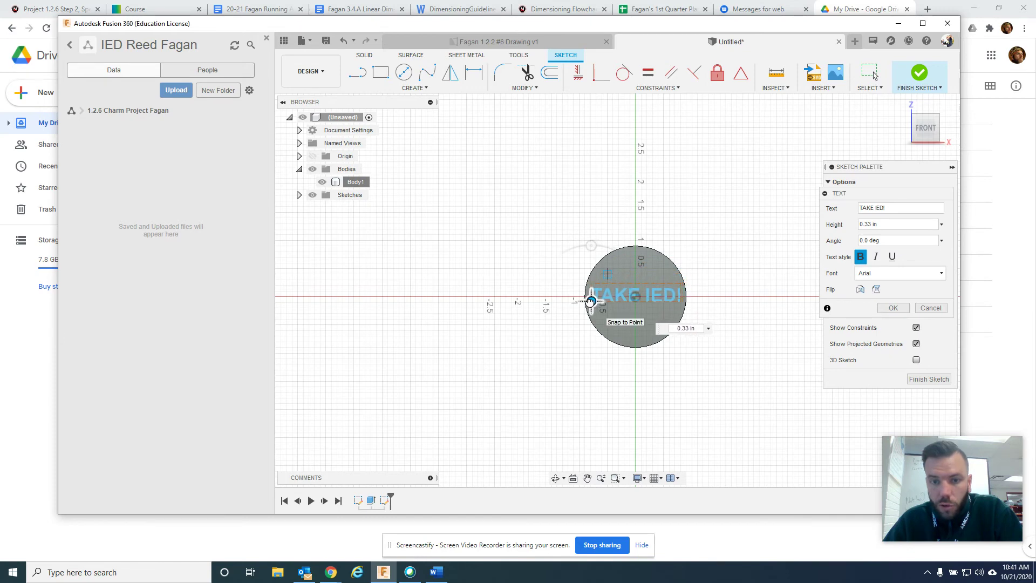
{"action": "double_click", "coordinate": [863, 224]}
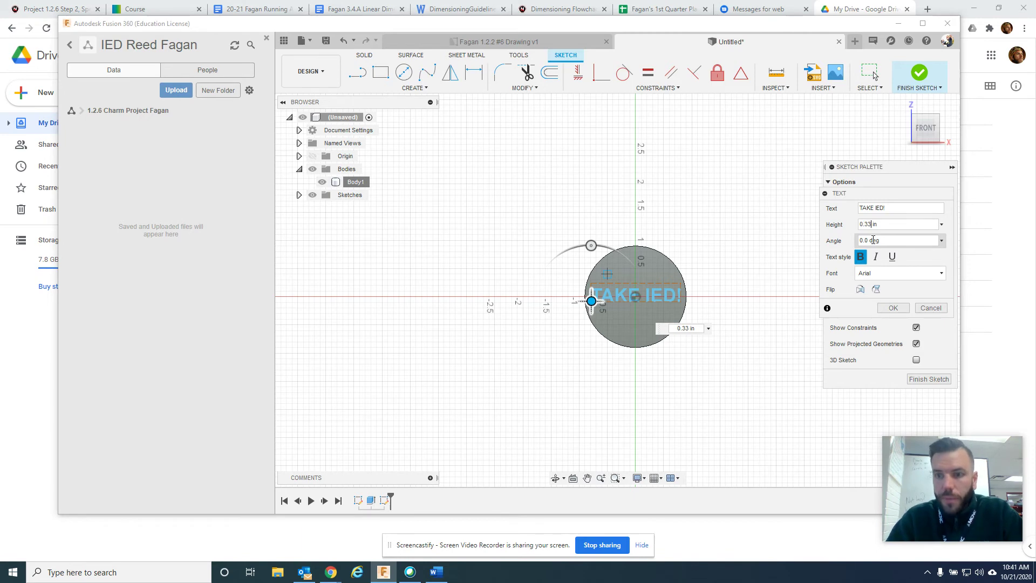
{"action": "type", "text": "0.30"}
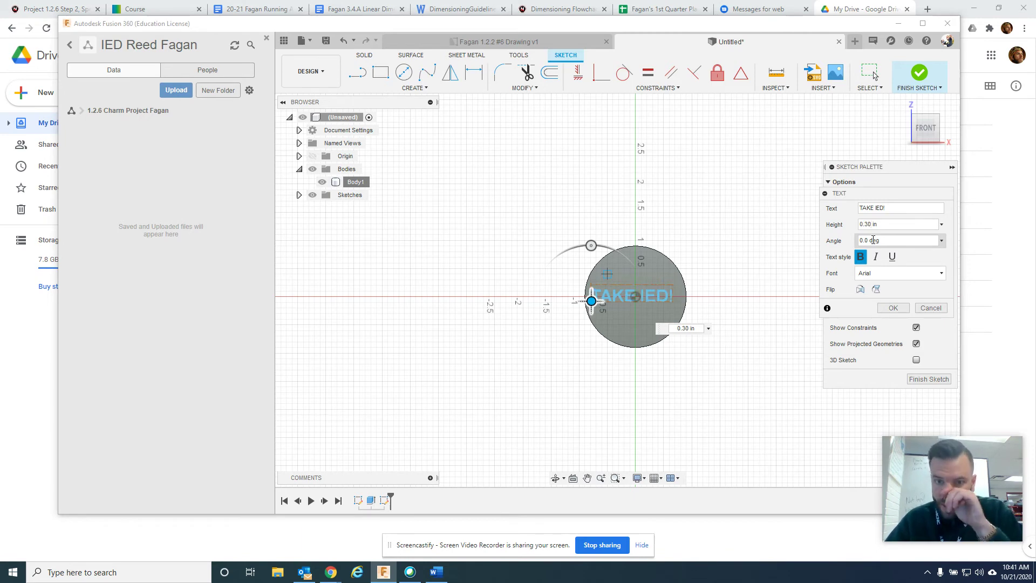
{"action": "left_click_drag", "start_coordinate": [591, 300], "coordinate": [597, 303]}
- Finish the text sketch and select only the 'TAKE IED!' text profile for extrusion
{"action": "left_click", "coordinate": [893, 308]}
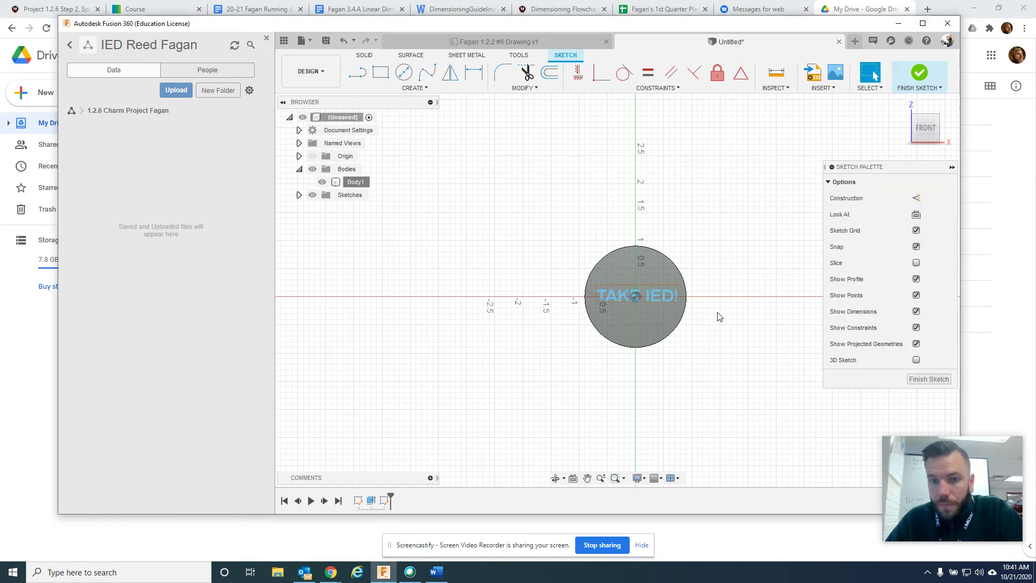
{"action": "left_click", "coordinate": [928, 380]}
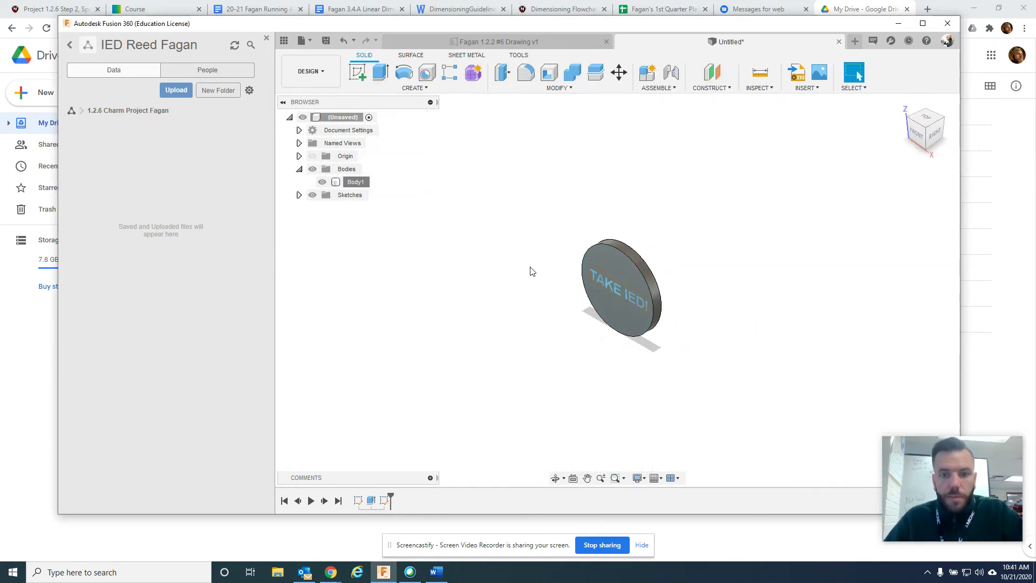
{"action": "left_click", "coordinate": [384, 78]}
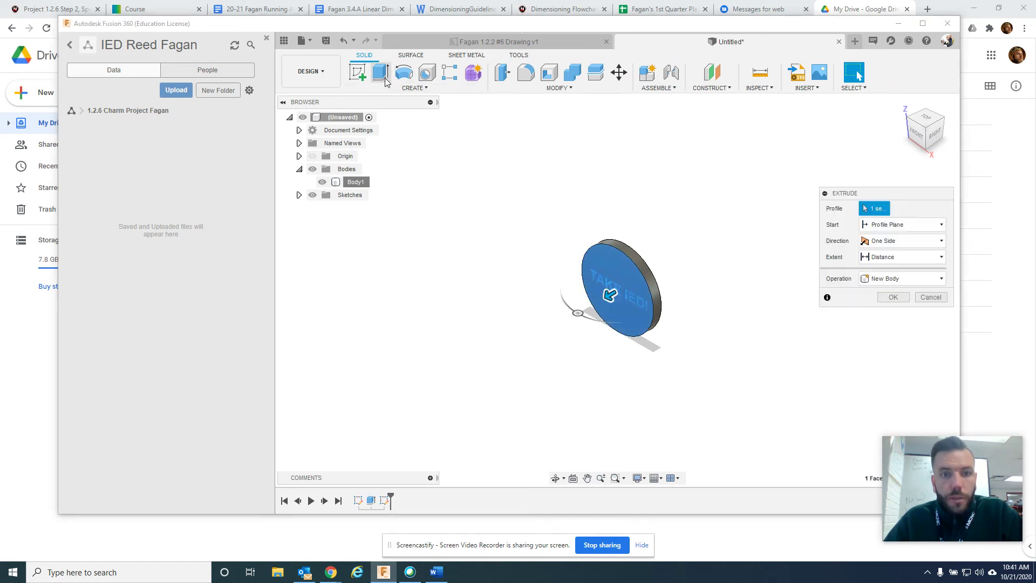
{"action": "left_click", "coordinate": [630, 295]}
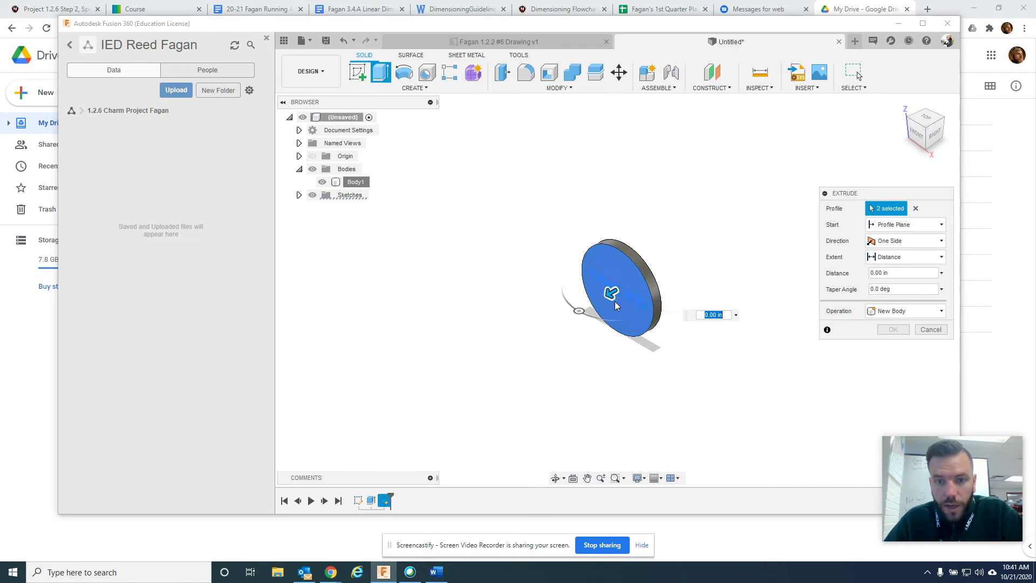
{"action": "scroll", "coordinate": [614, 299], "scroll_direction": "up", "scroll_amount": 5}
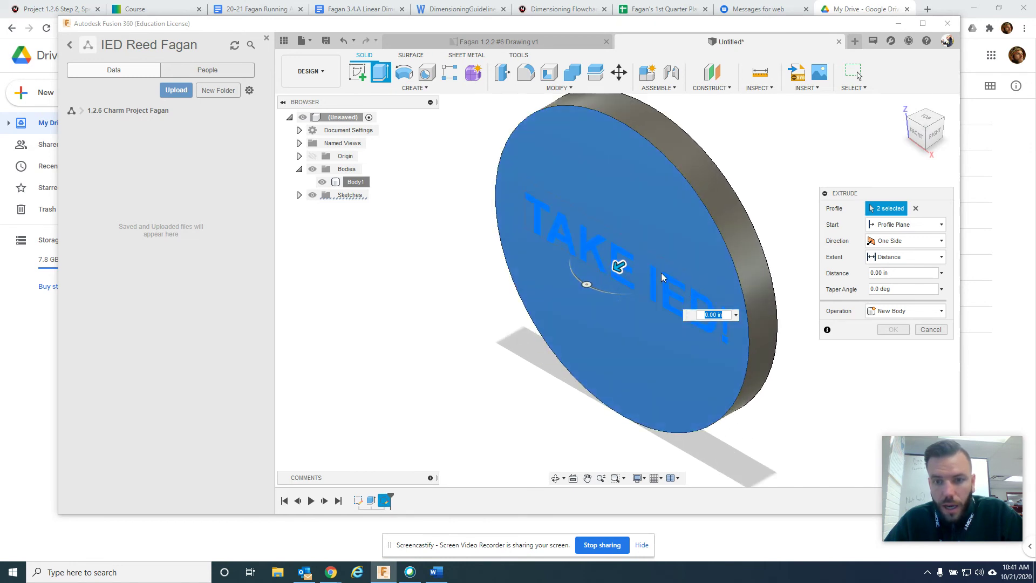
{"action": "left_click", "coordinate": [916, 208]}
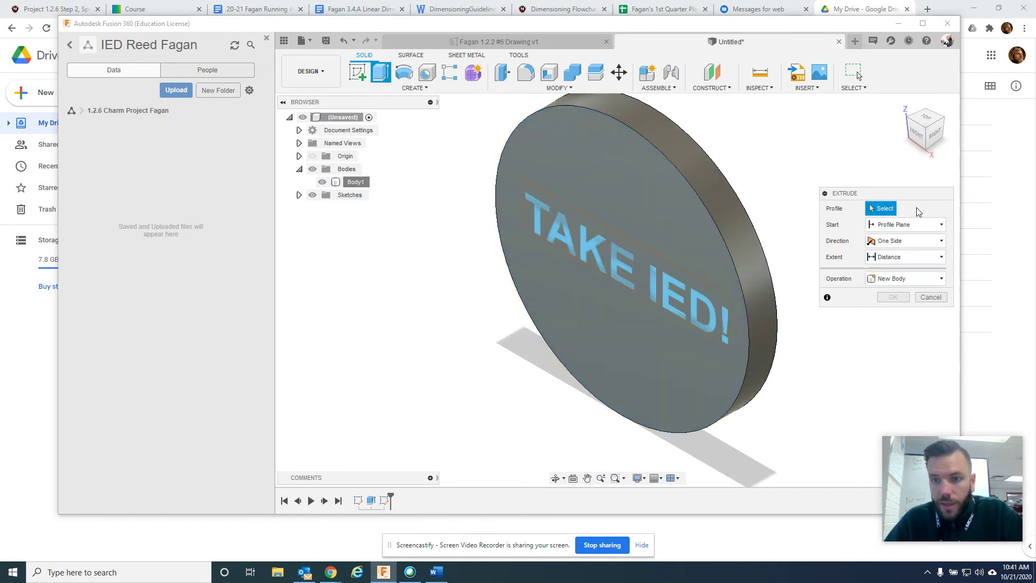
{"action": "left_click", "coordinate": [666, 289]}
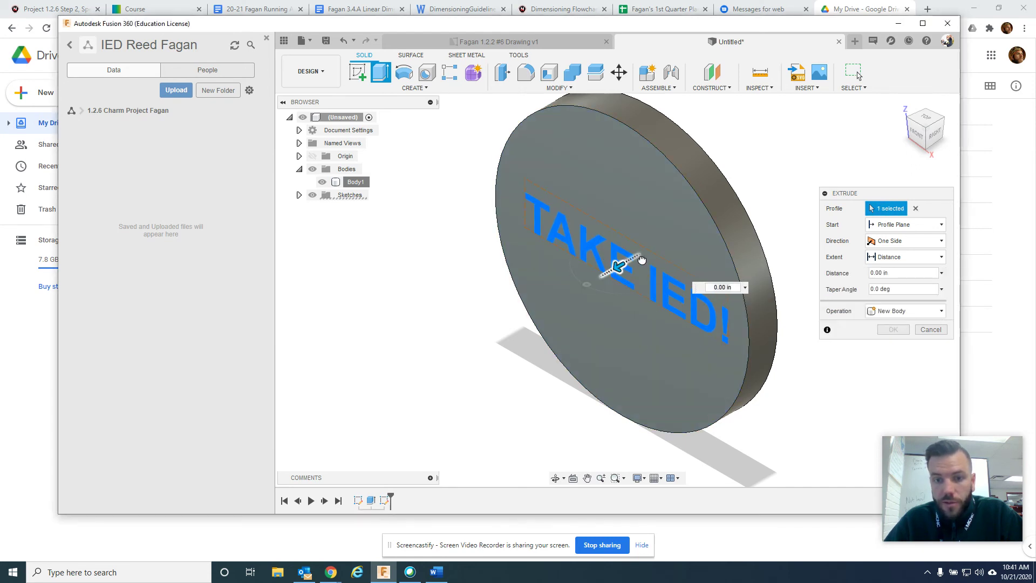
- Cut the lettering 0.125 in deep into the disc face
{"action": "left_click_drag", "start_coordinate": [642, 261], "coordinate": [664, 240]}
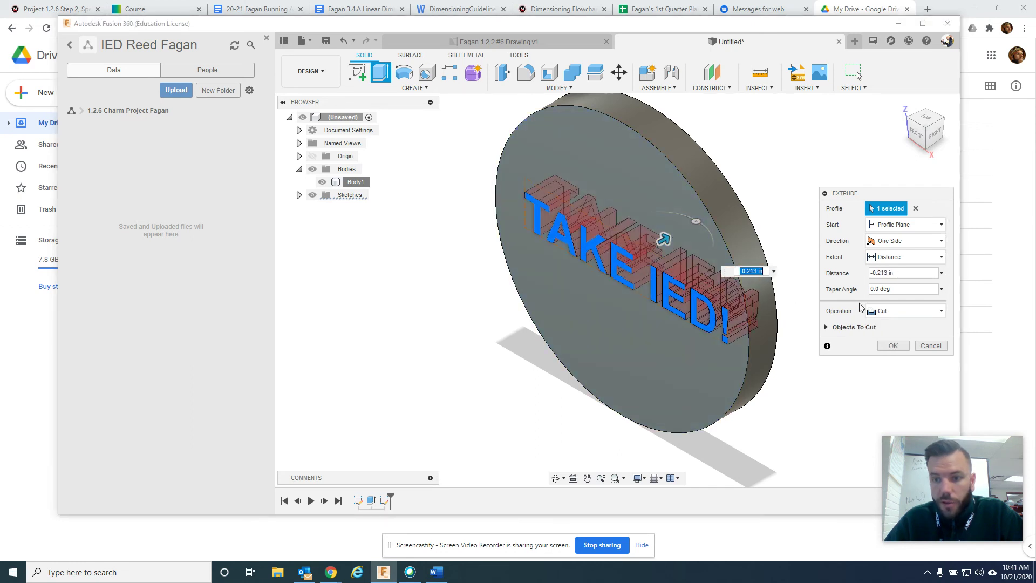
{"action": "left_click", "coordinate": [887, 272]}
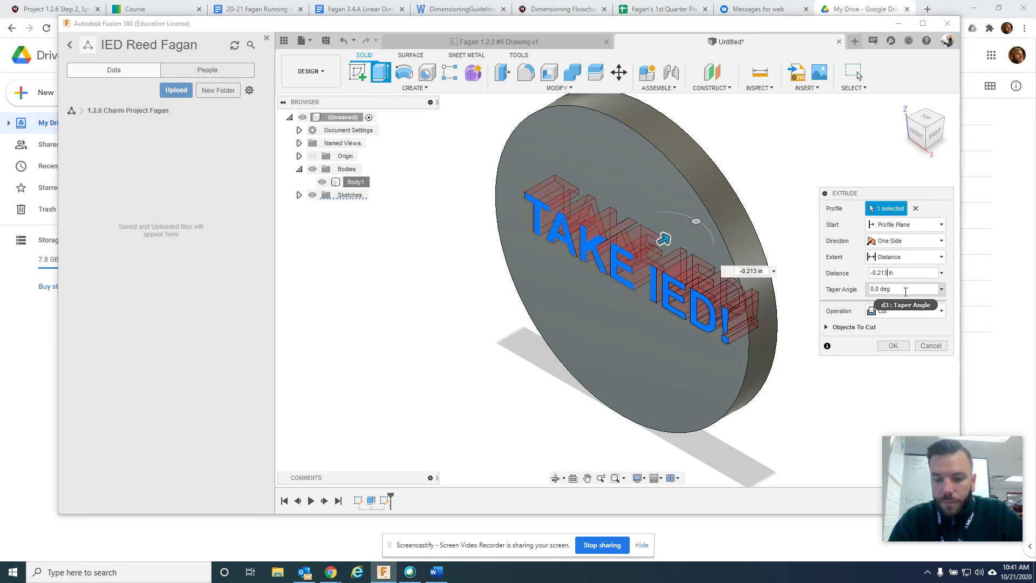
{"action": "key", "text": "BackSpace"}
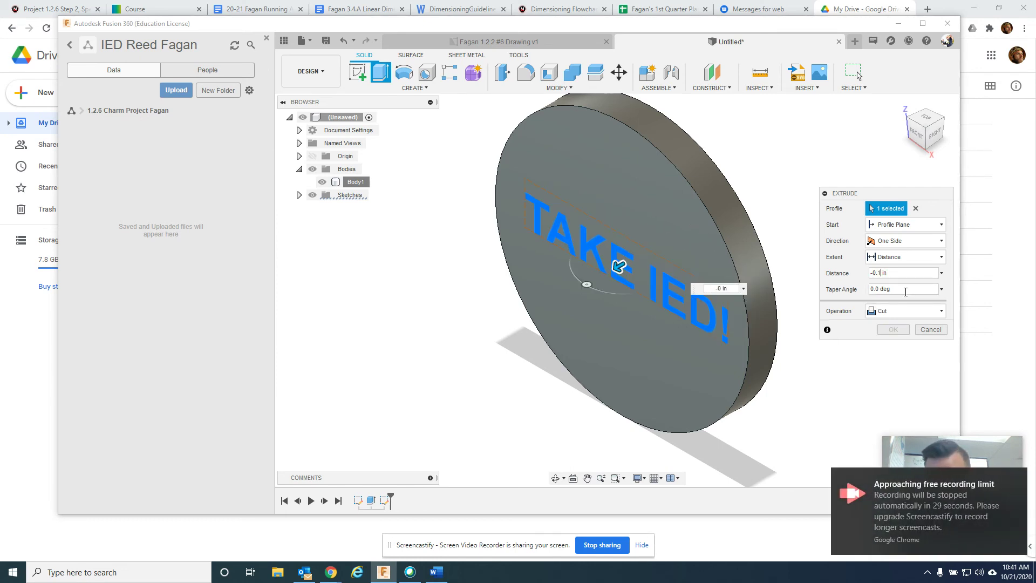
{"action": "key", "text": "Return"}
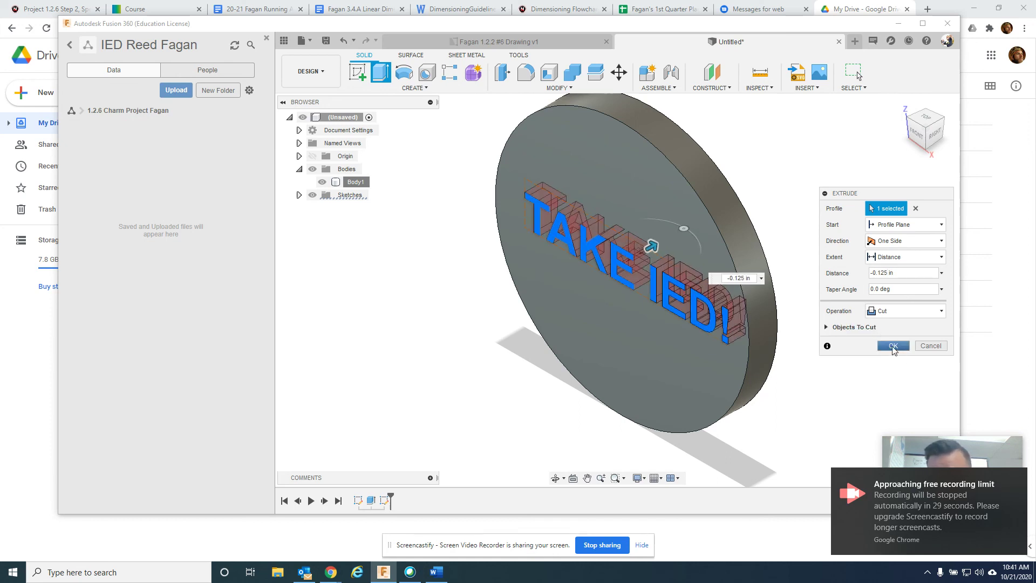
{"action": "left_click", "coordinate": [894, 346]}
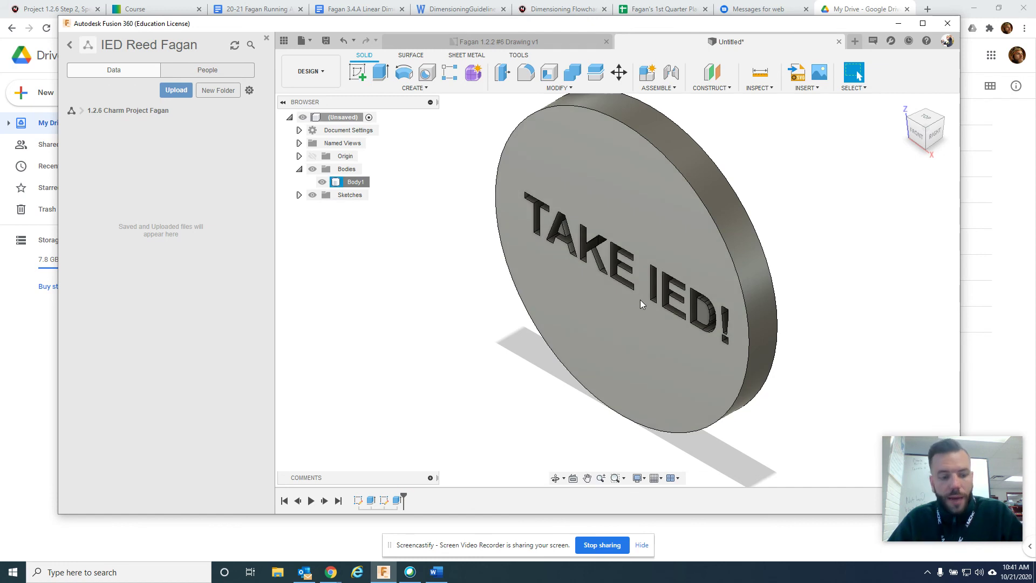
- Orbit the view and create a new sketch on the disc's engraved front face
{"action": "middle_click_drag", "start_coordinate": [639, 299], "coordinate": [615, 173], "text": "shift"}
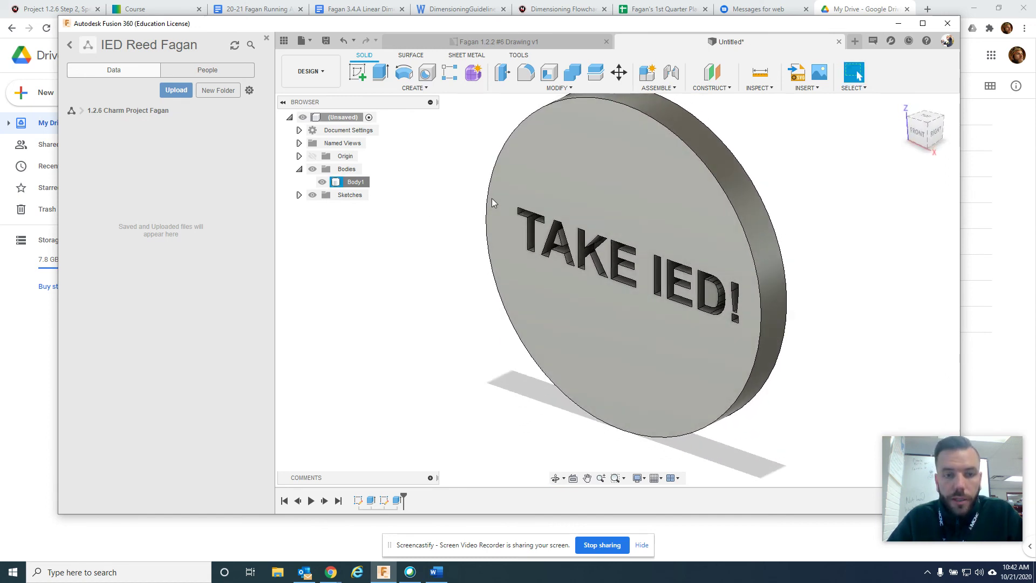
{"action": "left_click", "coordinate": [592, 169]}
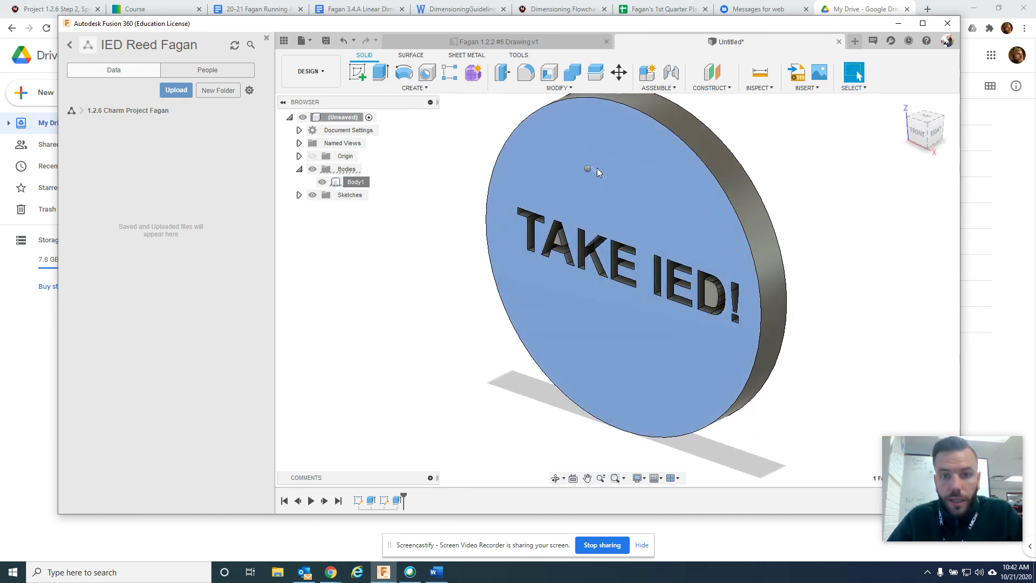
{"action": "right_click", "coordinate": [596, 168]}
{"action": "left_click", "coordinate": [576, 225]}
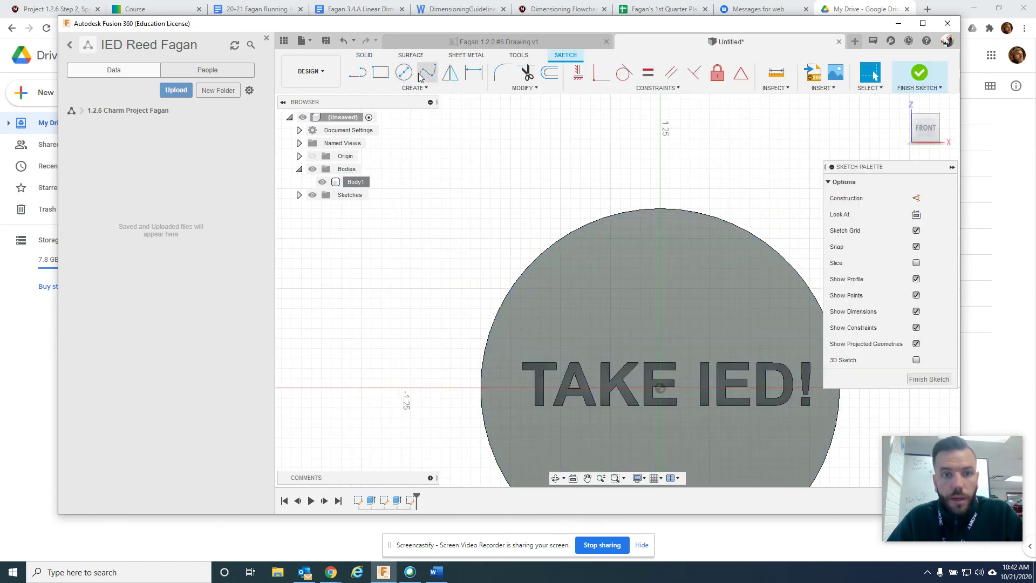
- Draw a small center-diameter circle near the disc top, above the 'TAKE IED!' text
{"action": "left_click", "coordinate": [404, 72]}
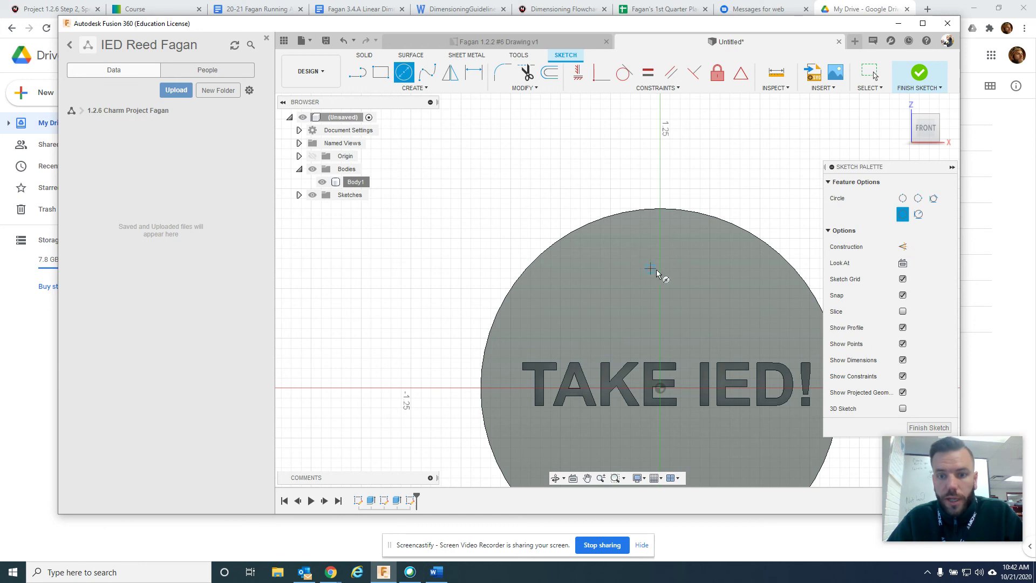
{"action": "left_click", "coordinate": [660, 288]}
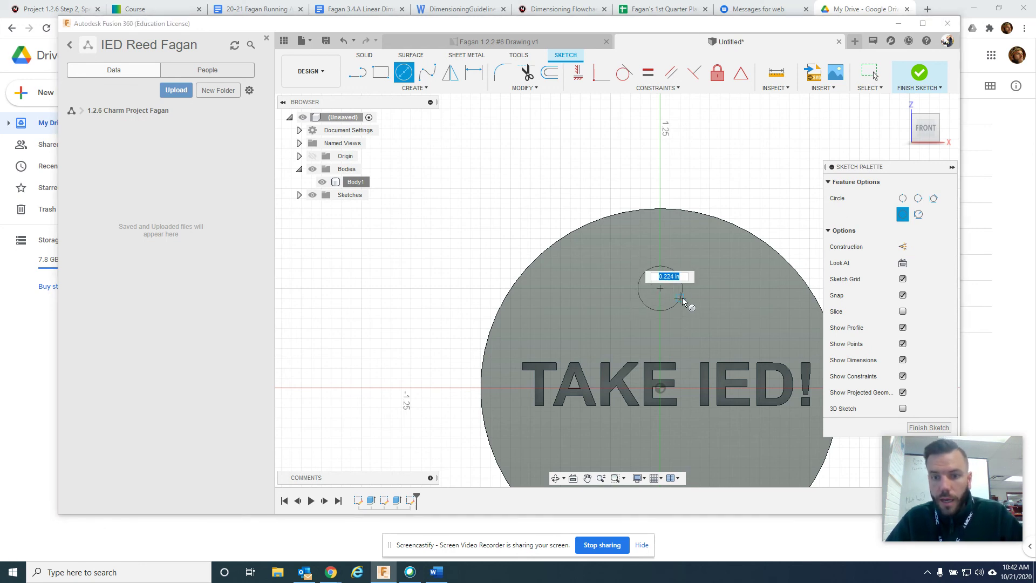
{"action": "left_click", "coordinate": [683, 292]}
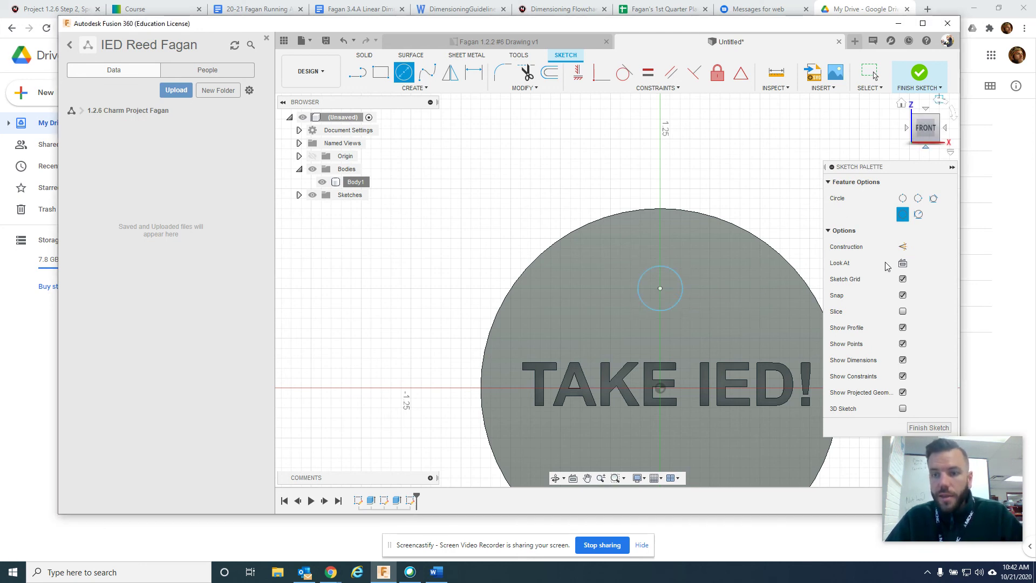